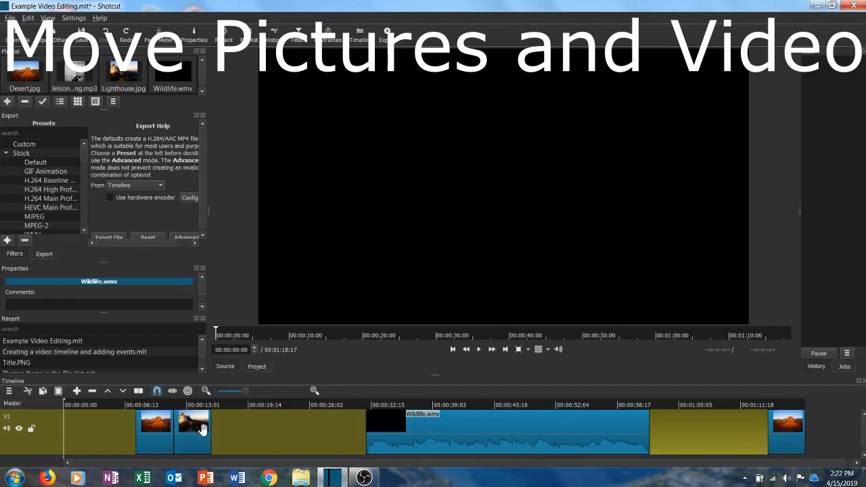
Reposition Lighthouse.jpg to start at about 18 seconds and Wildlife.wmv at about 00:00:27:16 on track V1, leaving snapping on.
left_click_drag(201, 428, 269, 431)
left_click(431, 428)
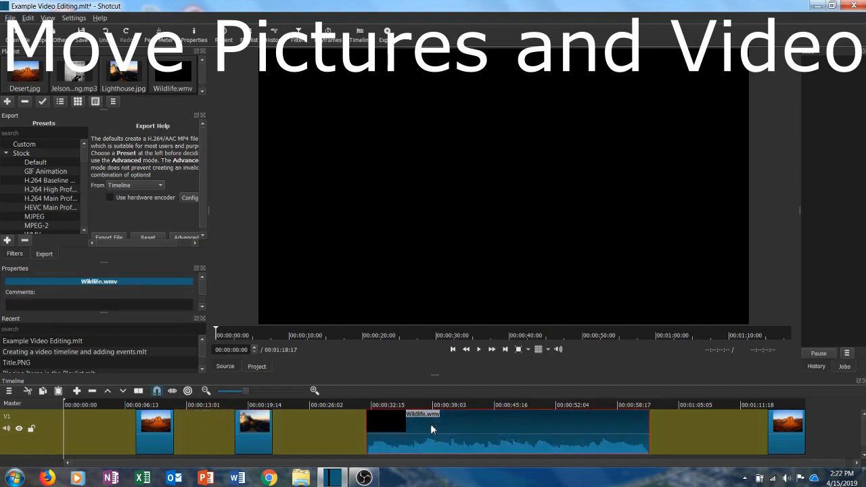
left_click_drag(431, 428, 310, 450)
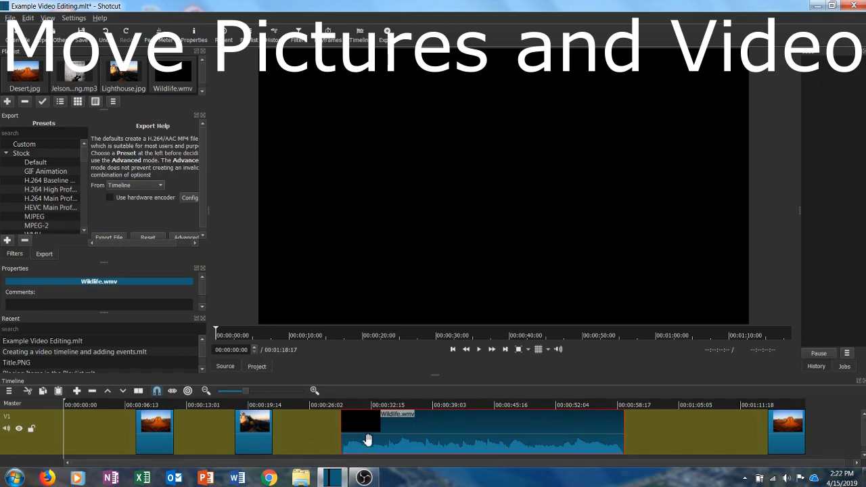
mouse_move(366, 440)
left_mouse_down()
mouse_move(293, 436)
mouse_move(362, 436)
left_mouse_up()
mouse_move(417, 438)
left_mouse_down()
mouse_move(373, 438)
mouse_move(401, 438)
left_mouse_up()
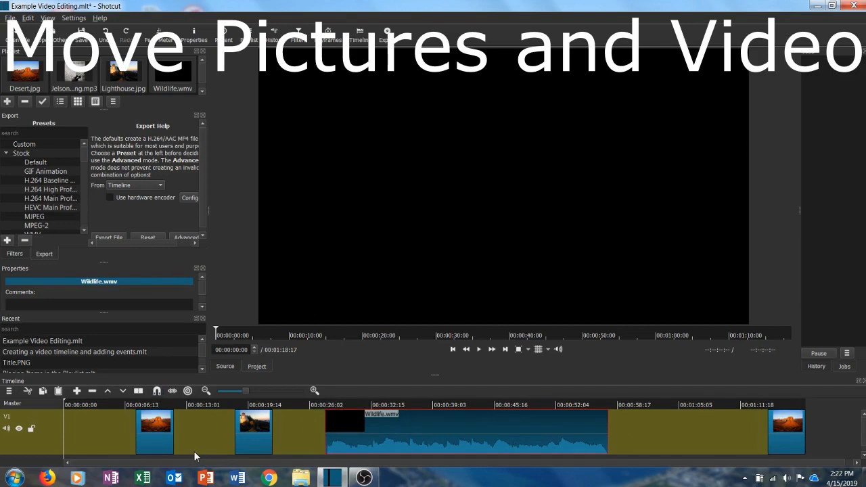
left_click(156, 390)
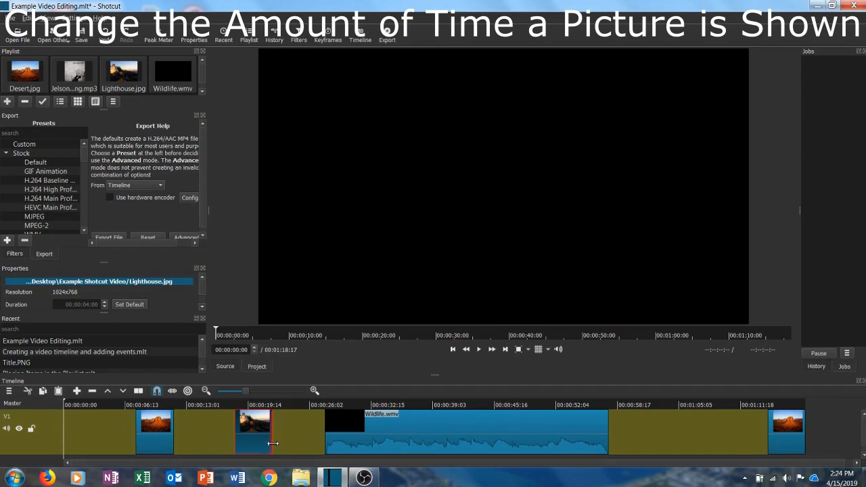
Extend the first Desert.jpg clip's end to a 6-second duration and trim Lighthouse.jpg's end to 2 seconds.
left_click(165, 437)
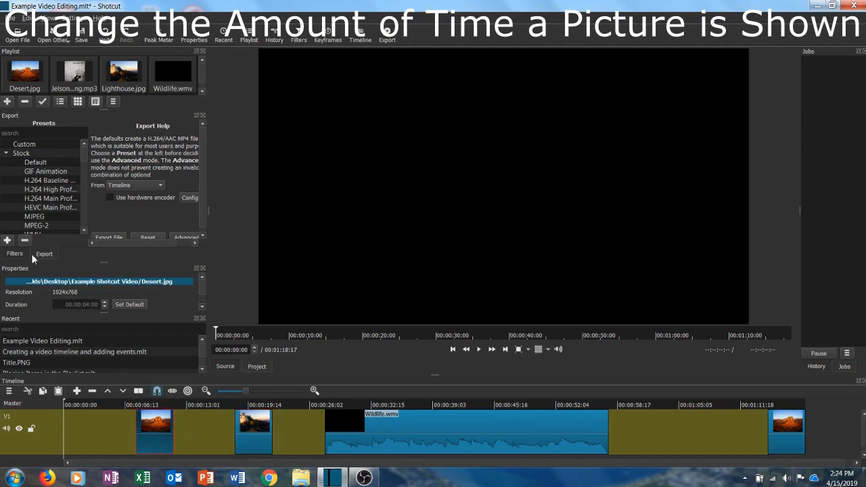
left_click_drag(29, 267, 29, 270)
left_click_drag(178, 434, 197, 437)
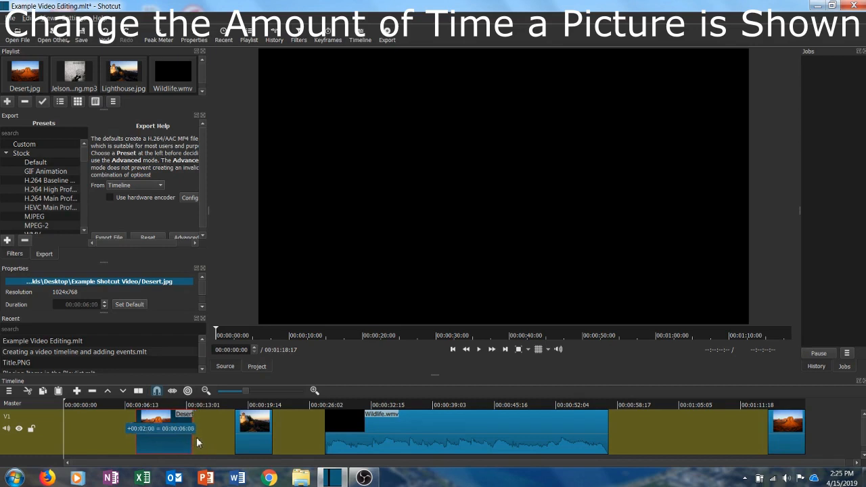
left_click_drag(196, 437, 197, 437)
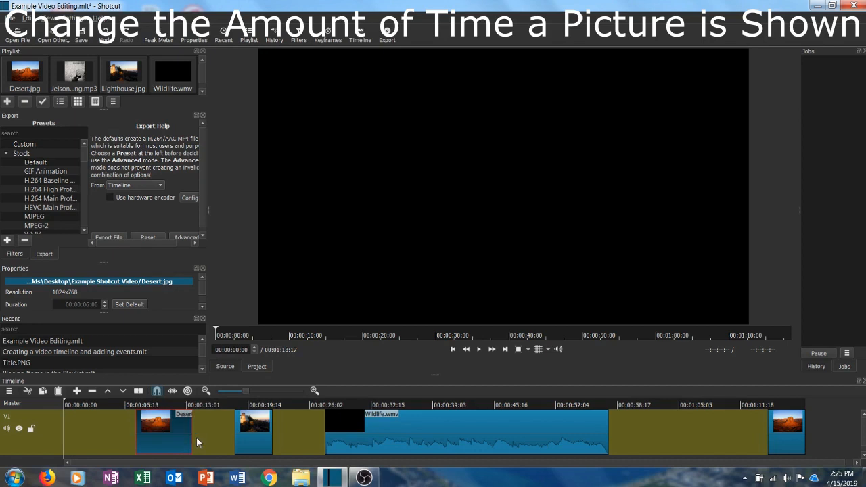
left_click(253, 448)
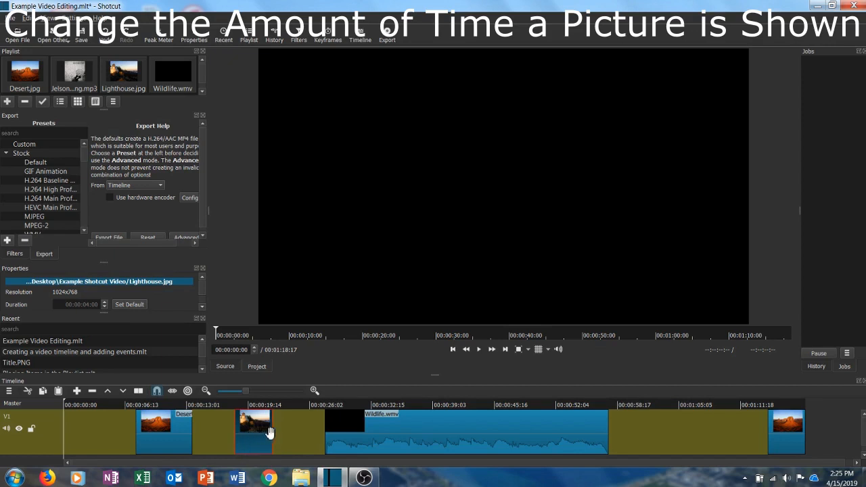
left_click_drag(269, 434, 249, 441)
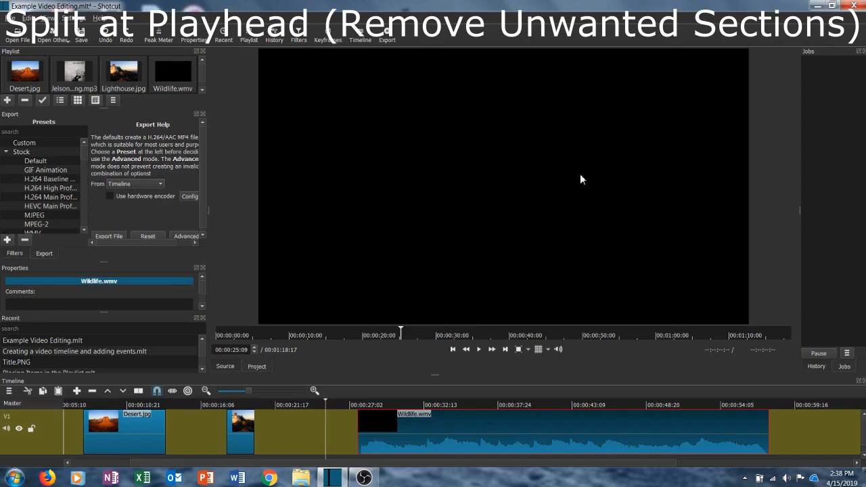
Play the opening of Wildlife.wmv to locate the change from the horses scene to the birds scene.
left_click(483, 350)
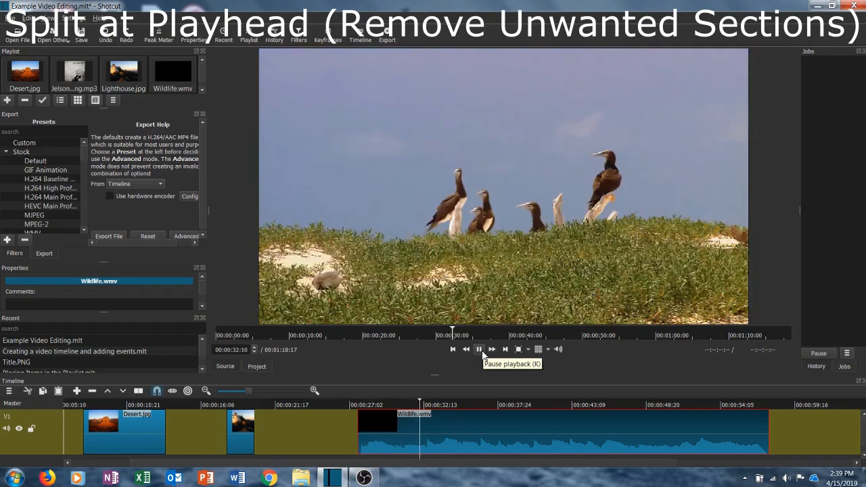
left_click(479, 349)
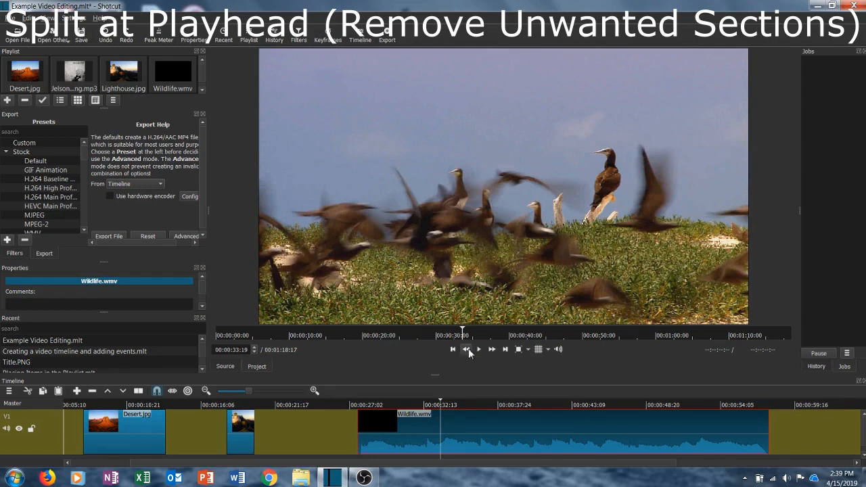
left_click(314, 390)
left_click(314, 391)
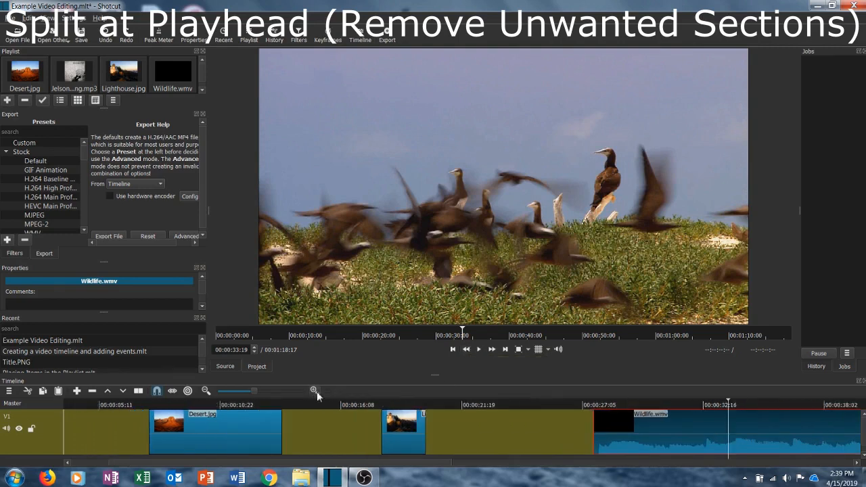
left_click(314, 391)
left_click_drag(302, 463, 459, 485)
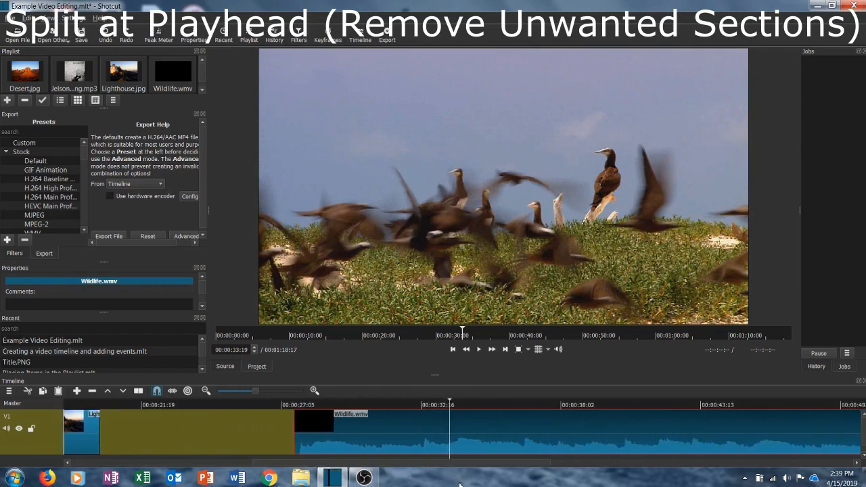
Replay Wildlife.wmv from its start and split it at 00:00:31:23, where the birds scene begins.
left_click(294, 406)
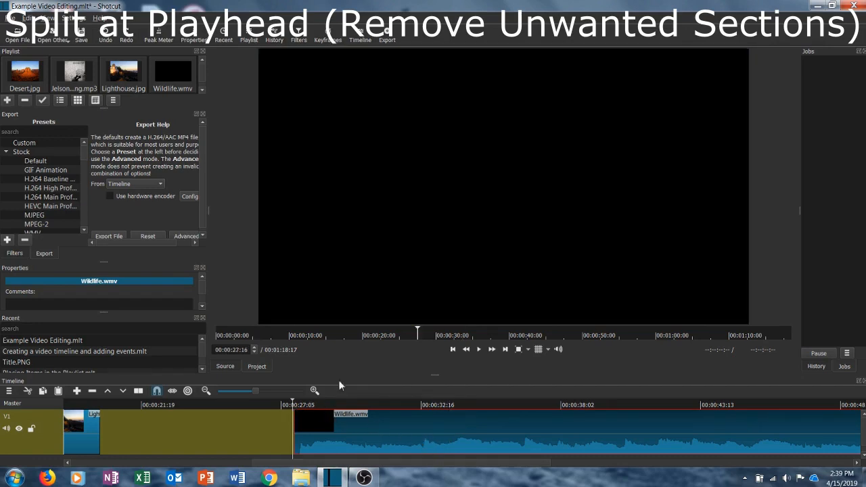
left_click(478, 349)
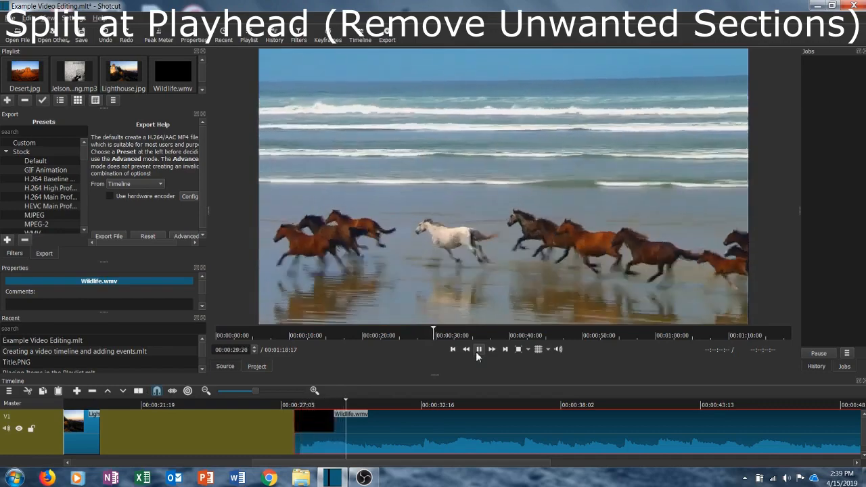
left_click(476, 351)
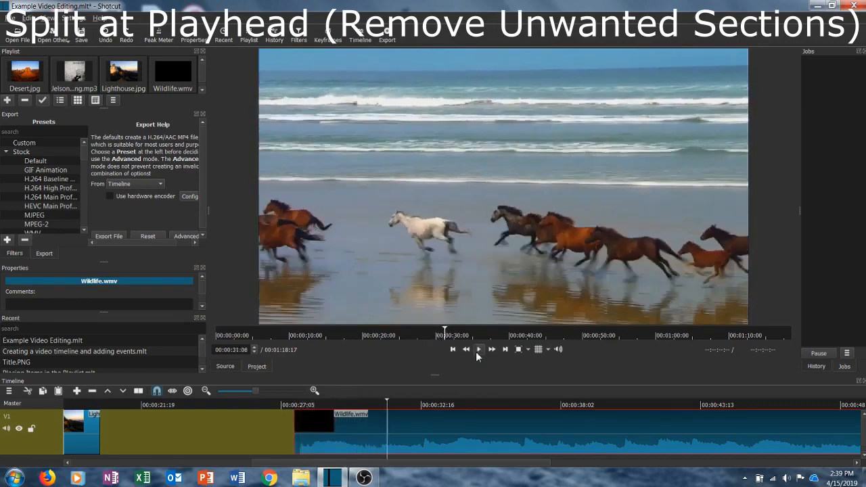
left_click(475, 352)
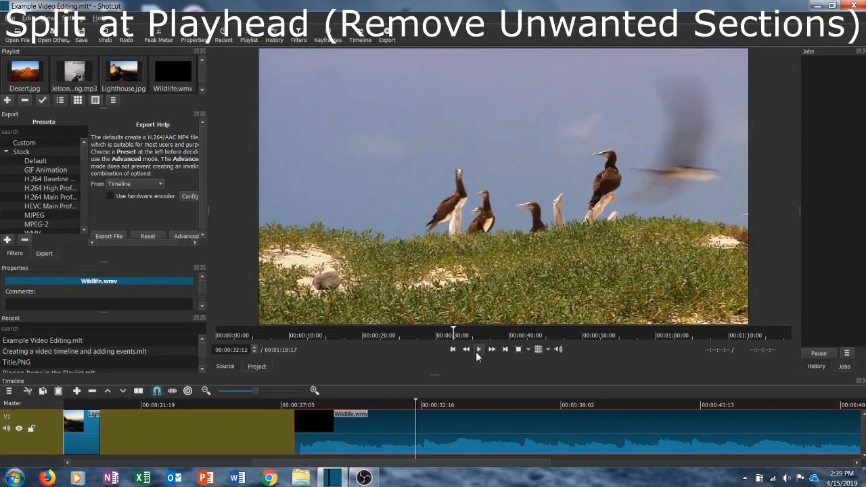
left_click(476, 351)
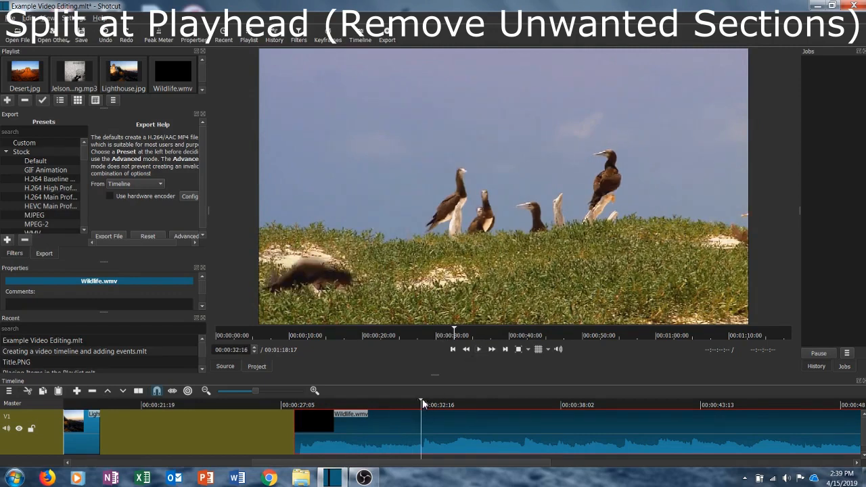
left_click_drag(422, 403, 404, 404)
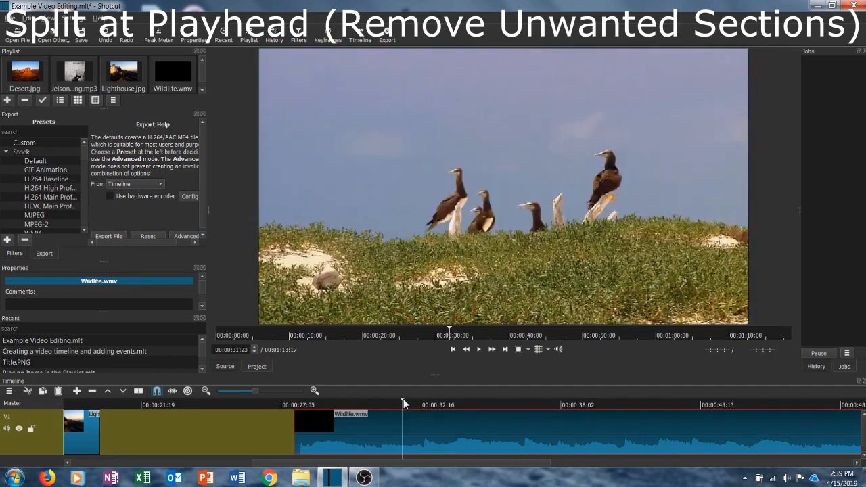
left_click(139, 393)
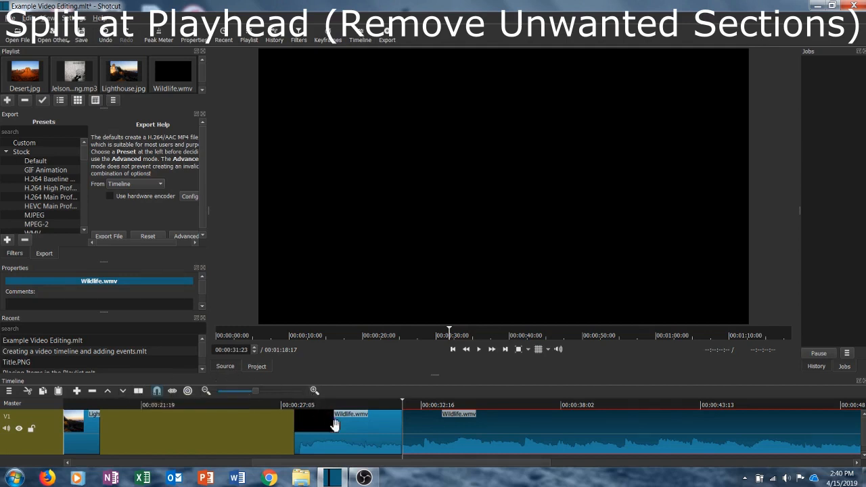
Move the short Wildlife.wmv piece before the split slightly earlier, try lifting it off the track, and undo the lift.
left_click_drag(335, 425, 304, 437)
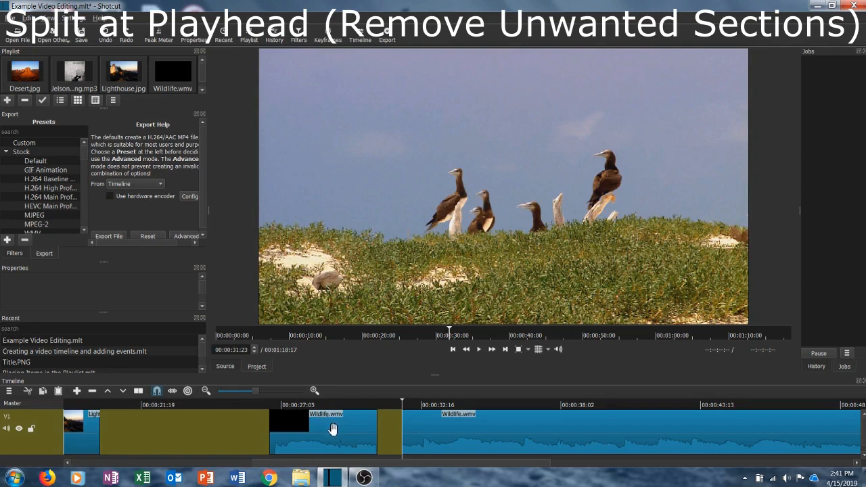
right_click(332, 428)
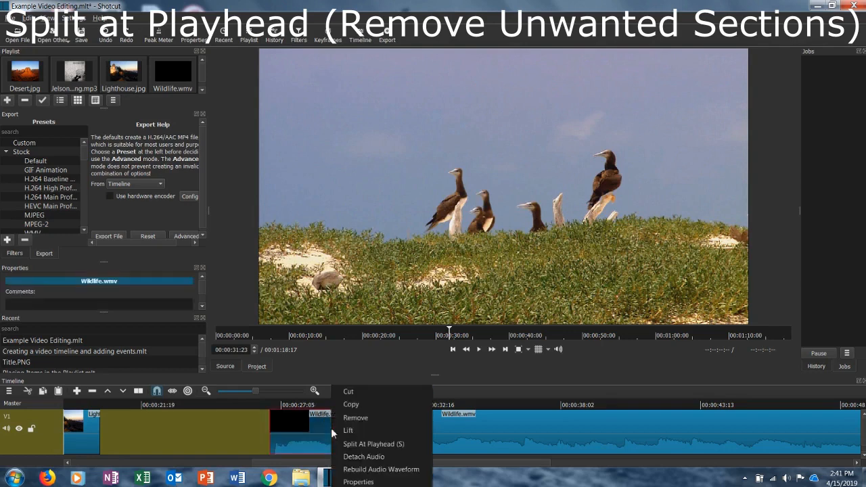
left_click(344, 432)
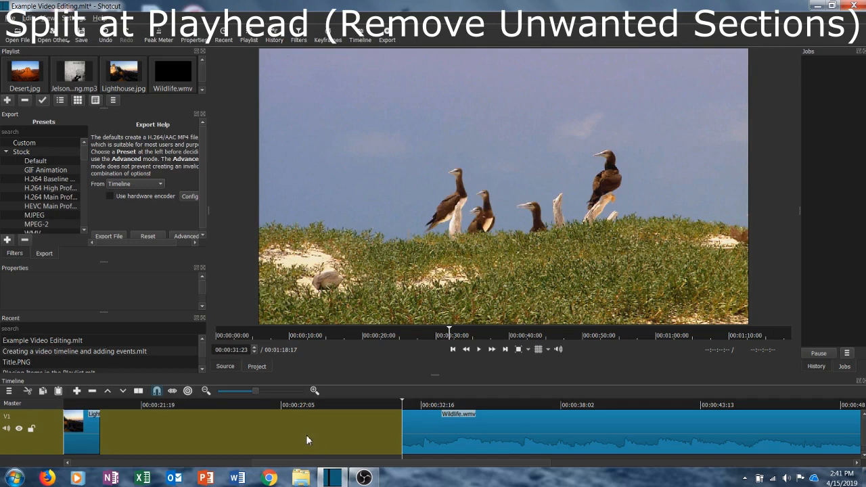
key("ctrl+z")
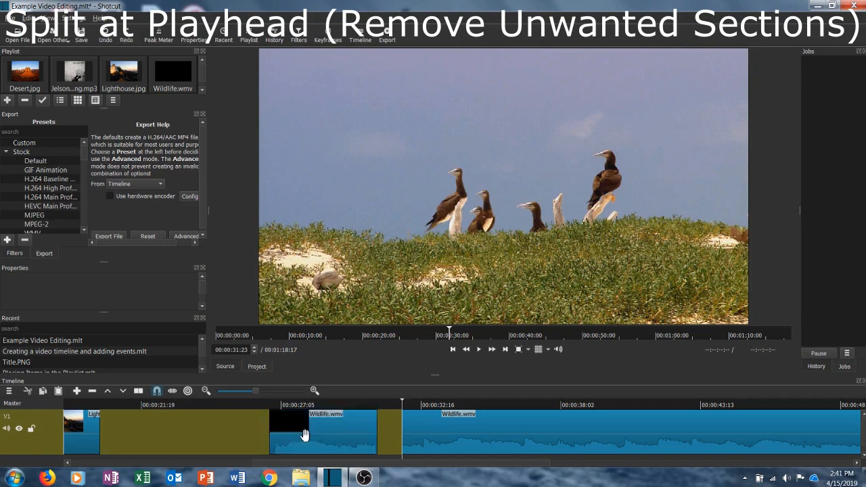
Remove the short first piece of Wildlife.wmv from track V1 so the following clips move up.
right_click(304, 434)
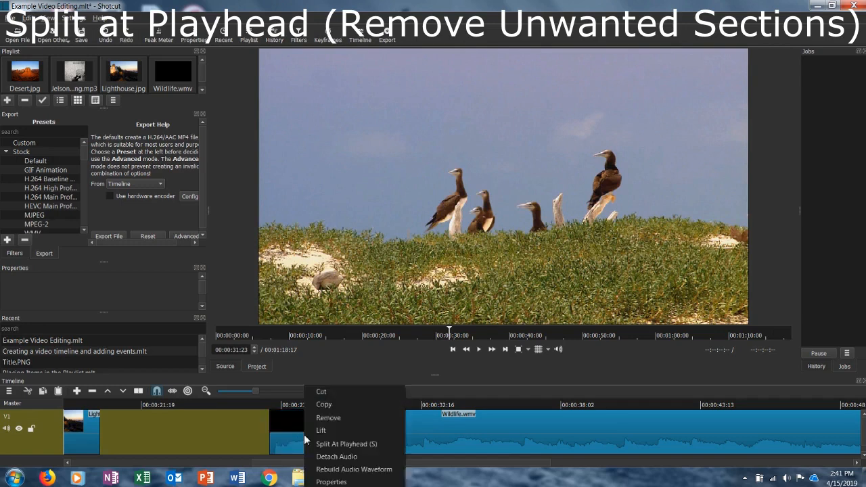
left_click(330, 420)
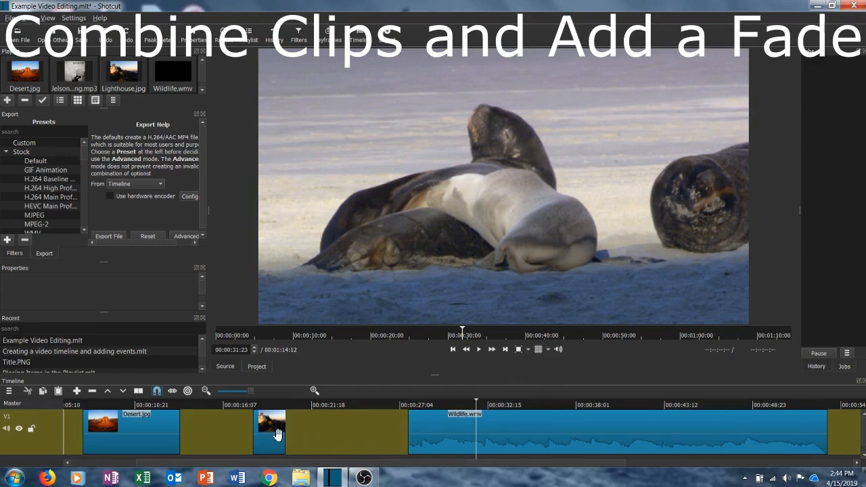
Close all gaps on track V1 so Desert.jpg, Lighthouse.jpg, Wildlife.wmv and the last Desert.jpg run back to back from 00:00:00.
left_click_drag(271, 435, 203, 429)
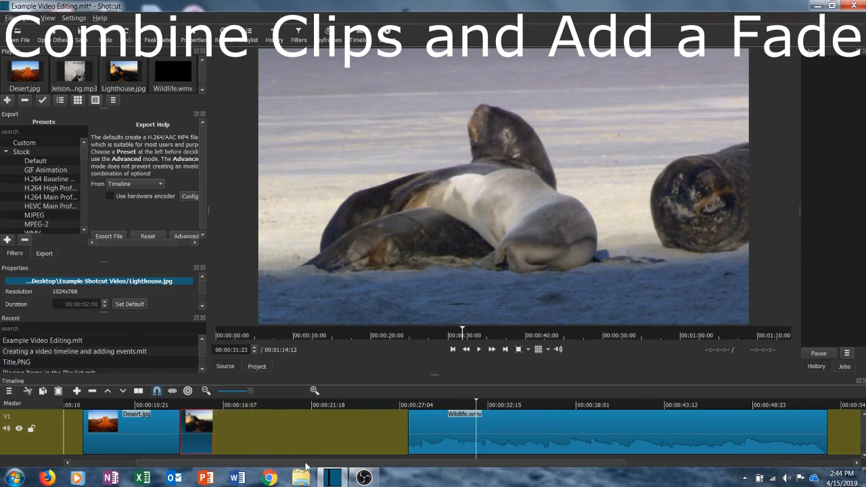
right_click(297, 424)
left_click(306, 431)
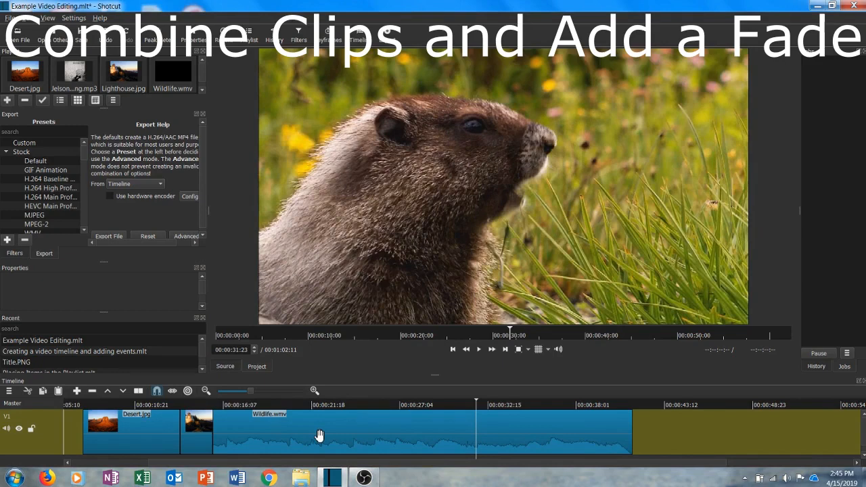
scroll(133, 443, "up", 3)
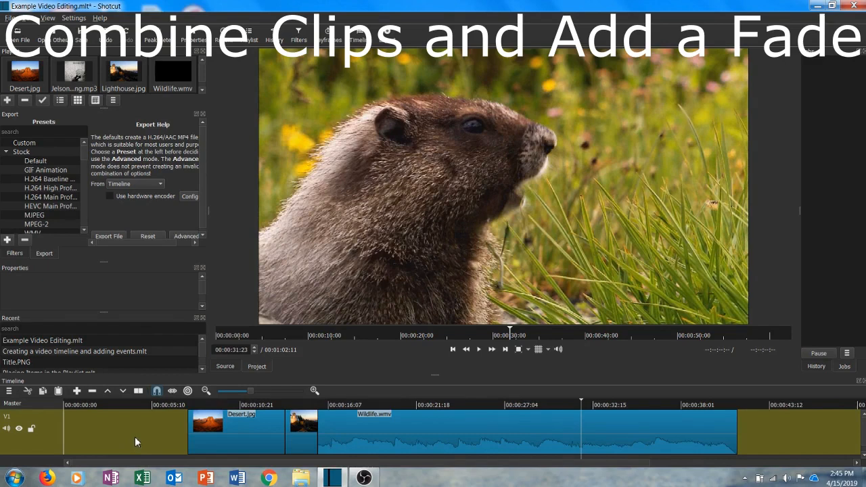
right_click(135, 437)
left_click(144, 444)
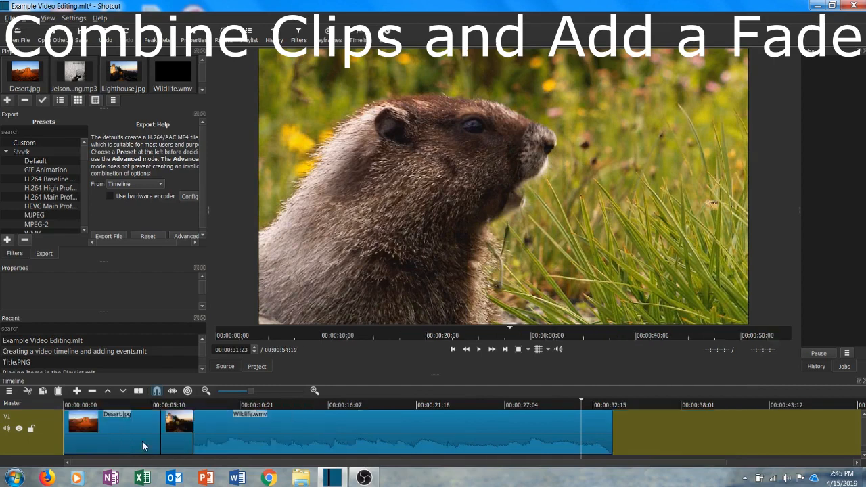
left_click_drag(84, 423, 477, 434)
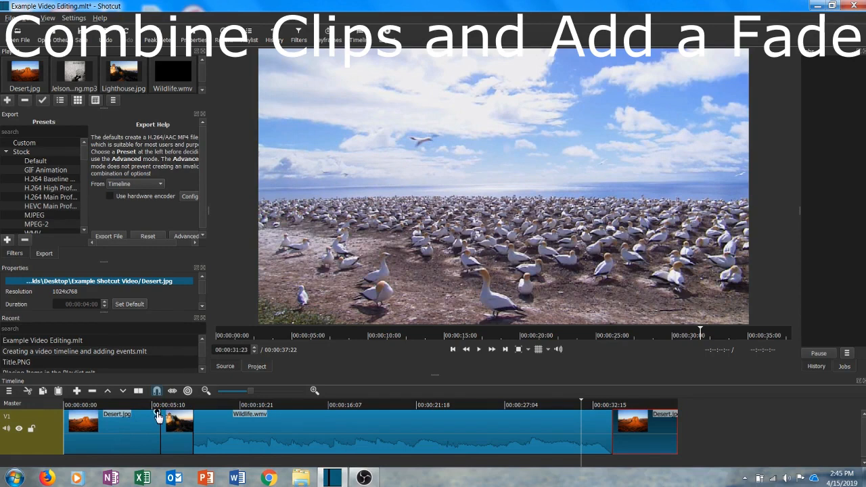
Add a short fade-out to the first Desert.jpg and a short fade-in to Lighthouse.jpg, and preview the transition.
left_click_drag(158, 415, 146, 420)
left_click_drag(146, 421, 171, 415)
left_click(142, 405)
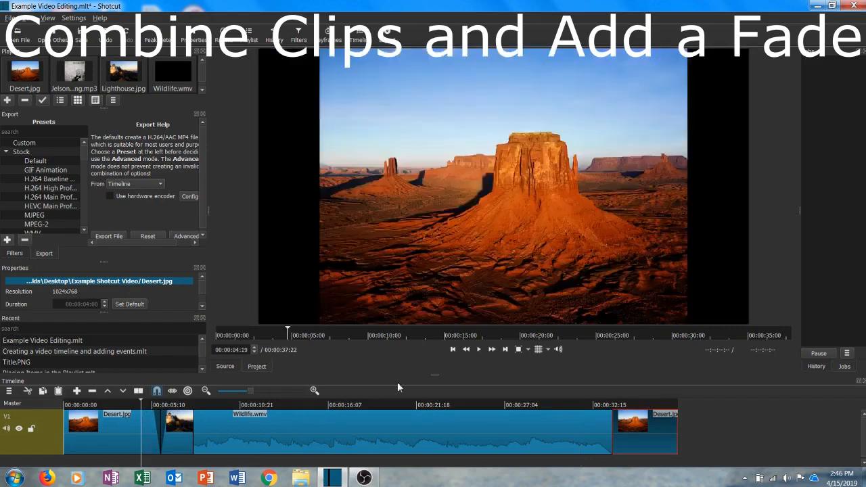
left_click(479, 350)
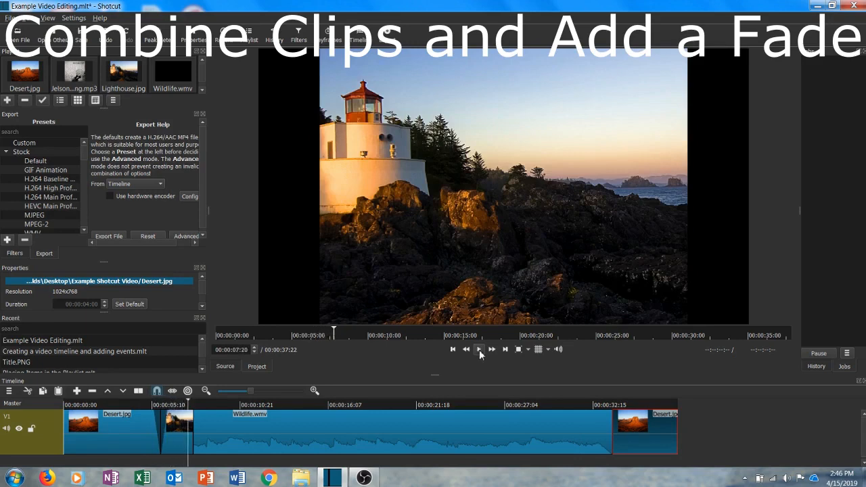
left_click(479, 350)
Lengthen the first Desert.jpg clip's fade-out to about 01:24 and play the transition into Lighthouse.jpg.
left_click_drag(156, 412, 120, 422)
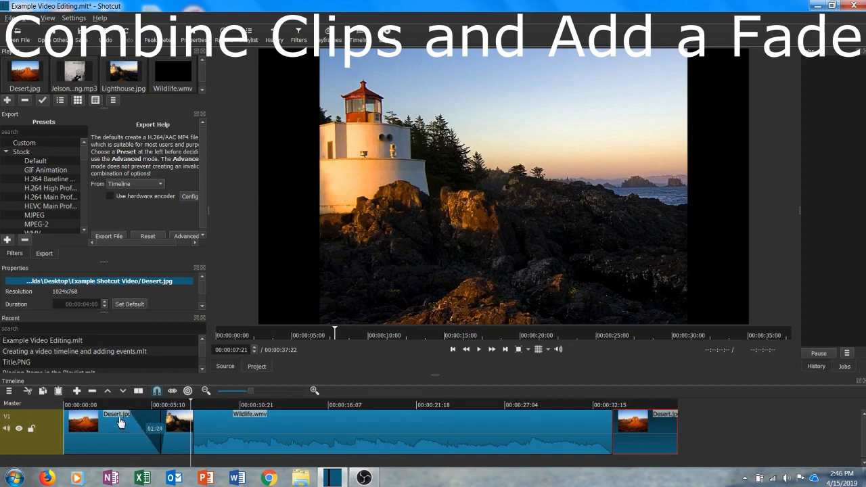
left_click(107, 406)
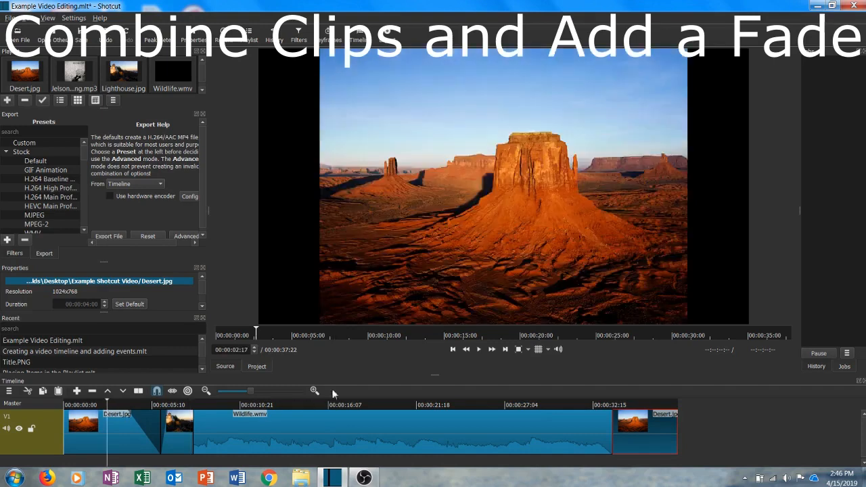
left_click(477, 351)
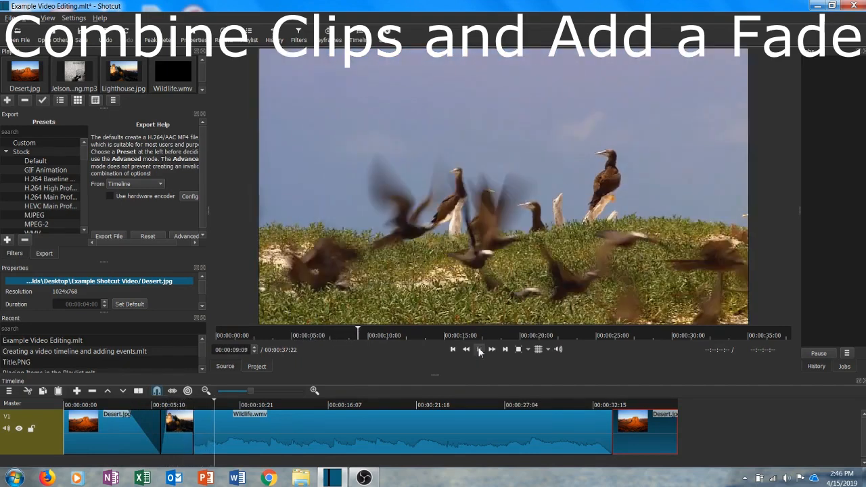
left_click(479, 349)
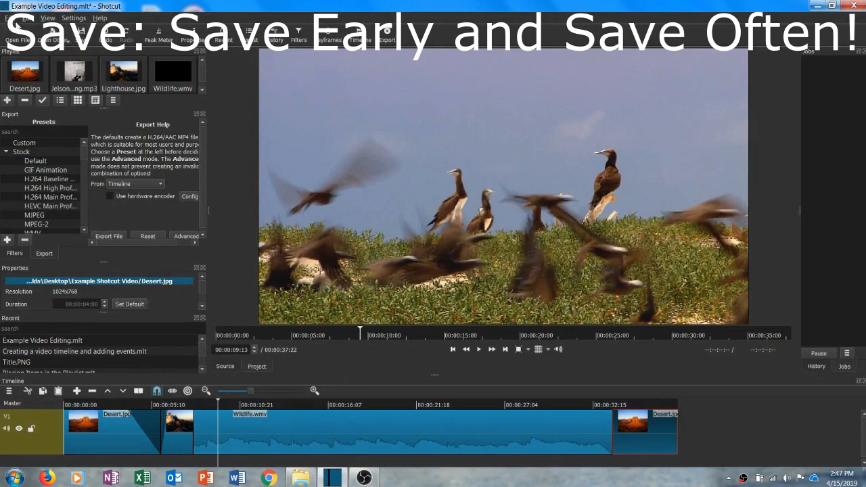
Save the project to its existing file, Example Video Editing.mlt.
left_click(10, 18)
left_click(31, 81)
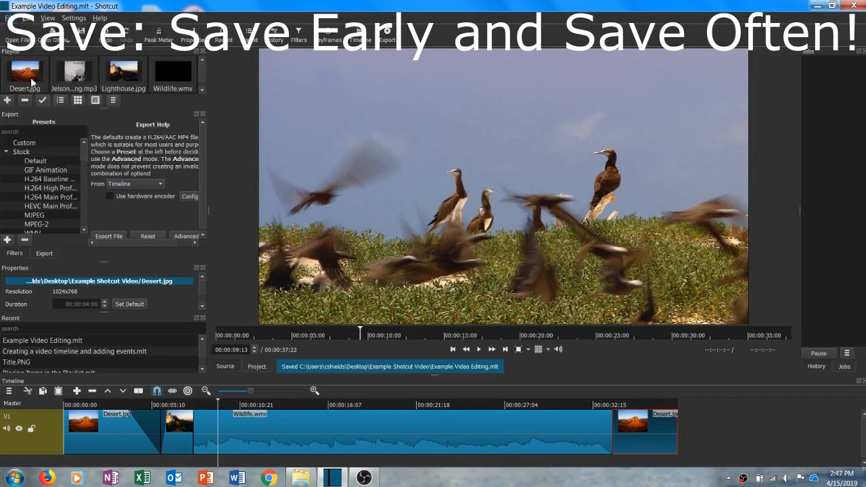